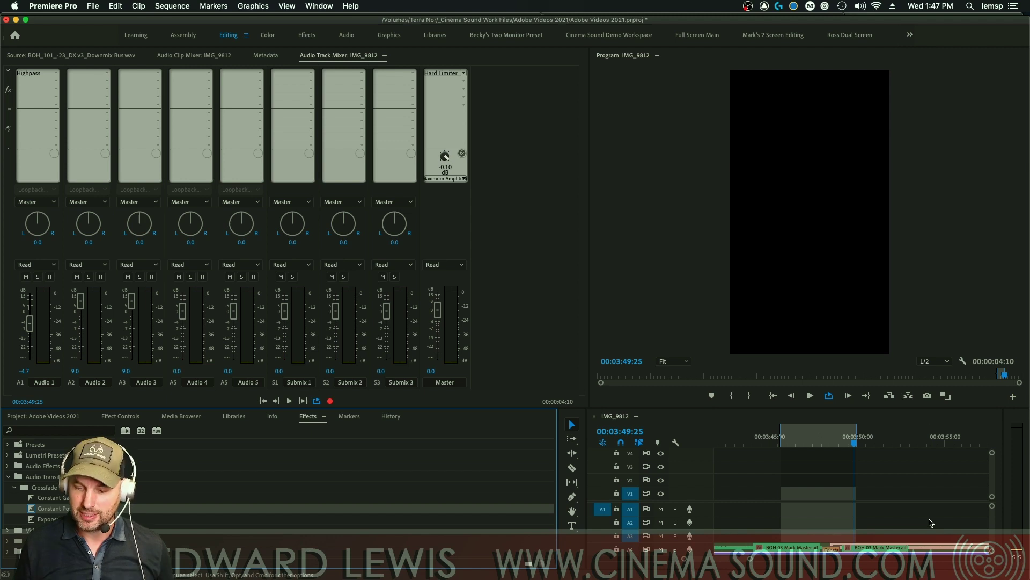
Roll the edit point between the two A4 music clips and preview the adjusted cut.
left_click(831, 549)
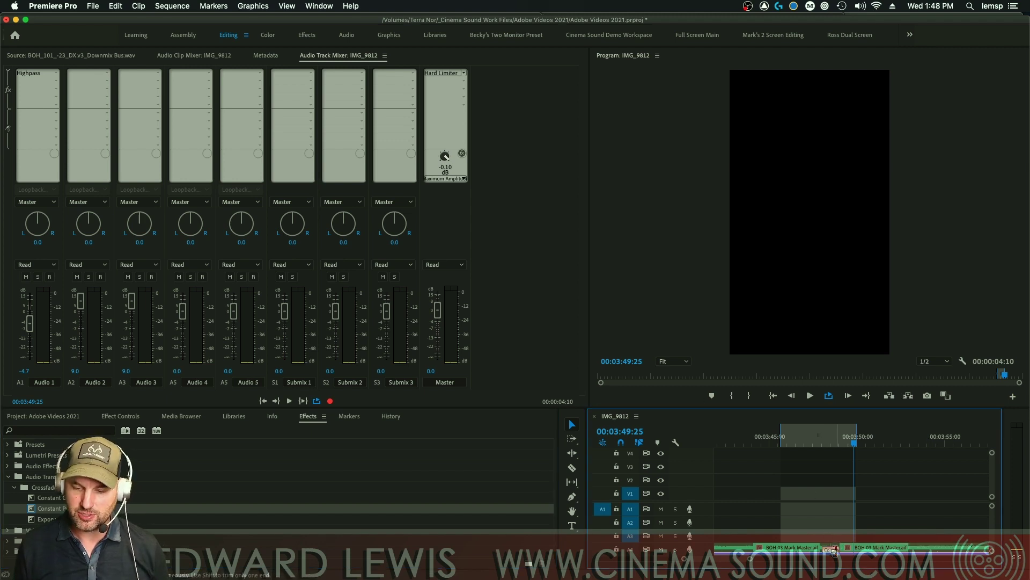
left_click_drag(831, 550, 840, 530)
left_click(802, 447)
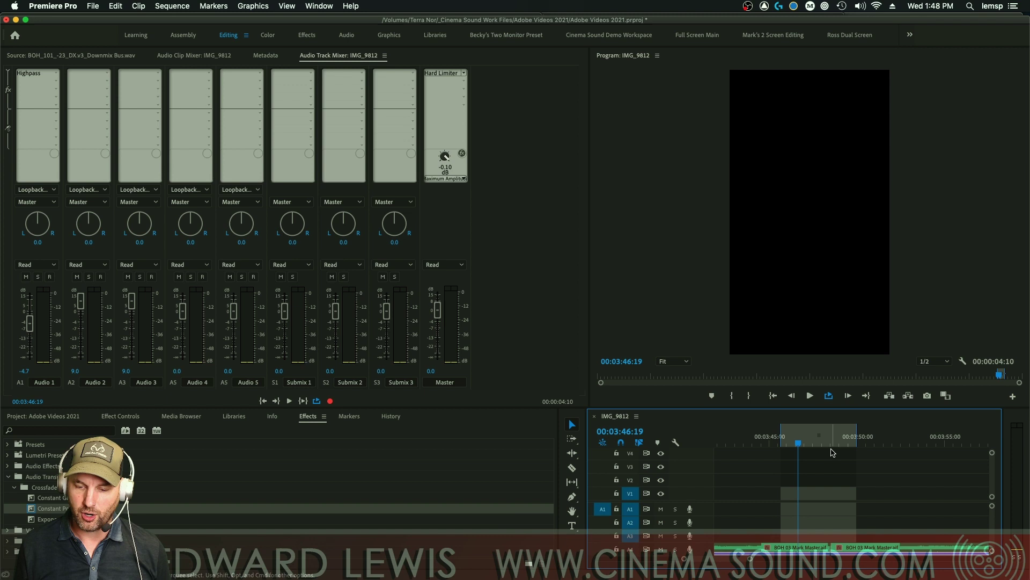
key("space")
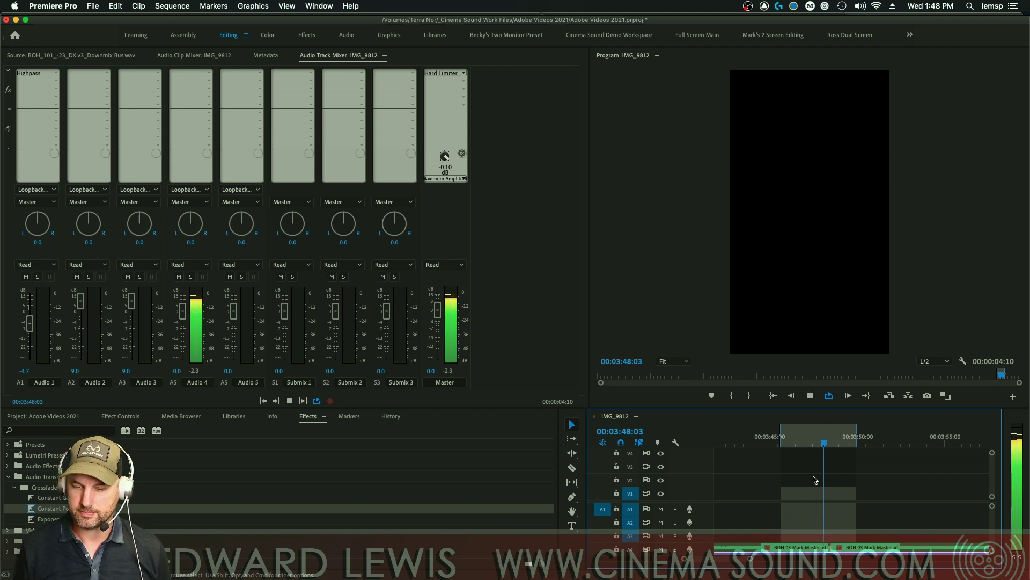
key("space")
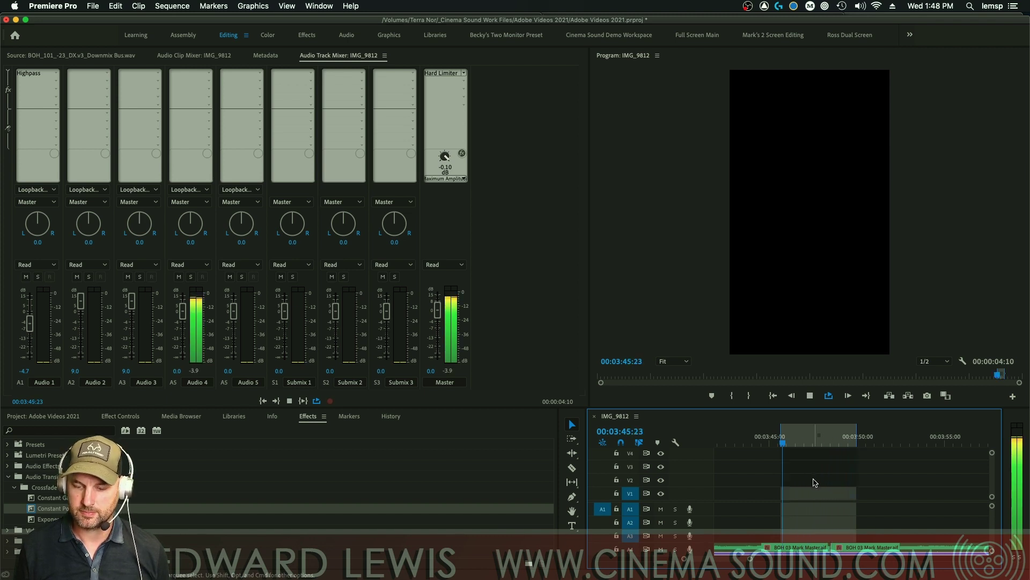
Apply a Constant Gain crossfade to the A4 music cut and play it back zoomed in.
left_click(62, 498)
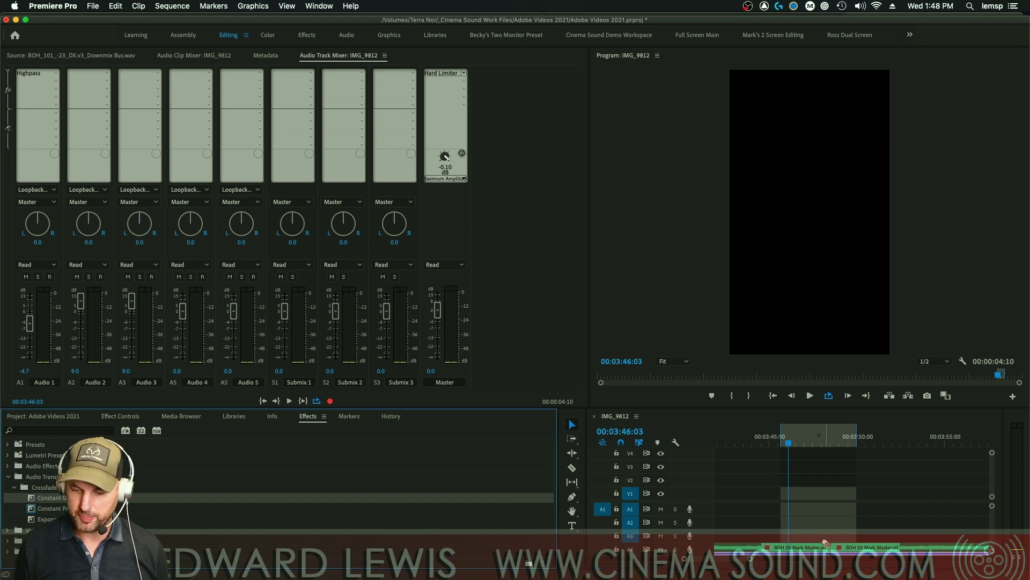
left_click_drag(834, 554, 831, 563)
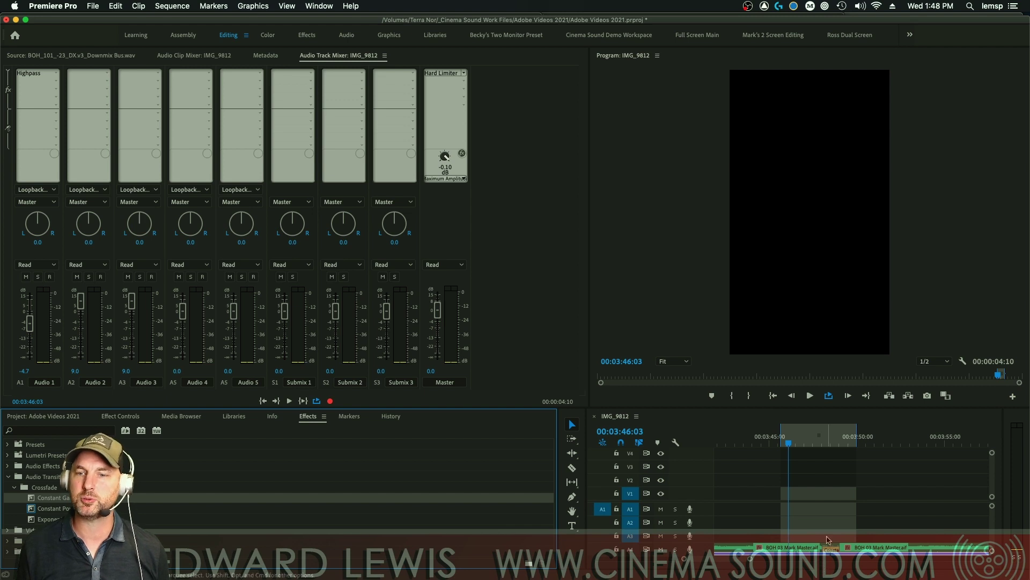
key("=")
key("space")
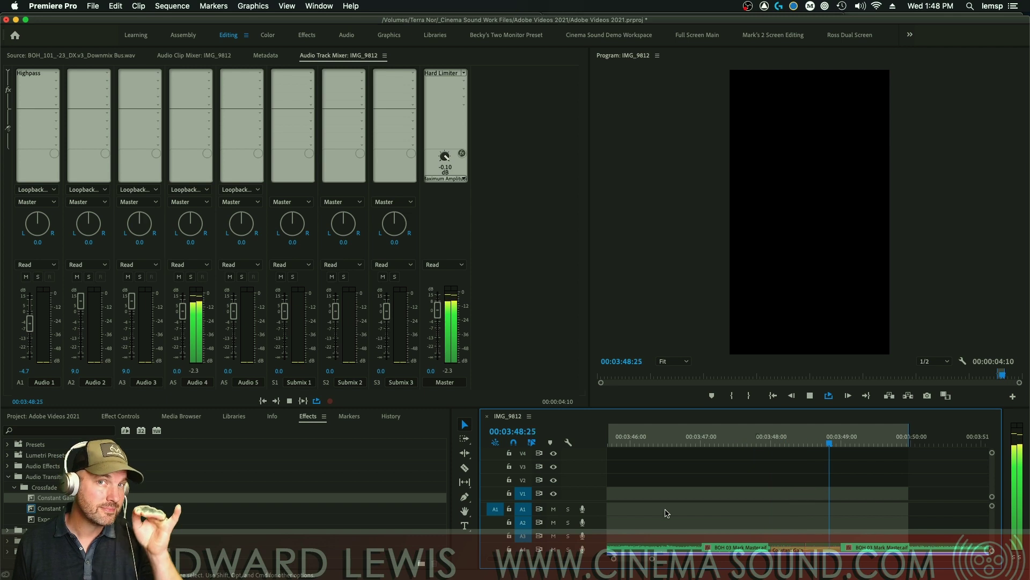
Replace the A4 Constant Gain crossfade with Constant Power and play it back.
key("space")
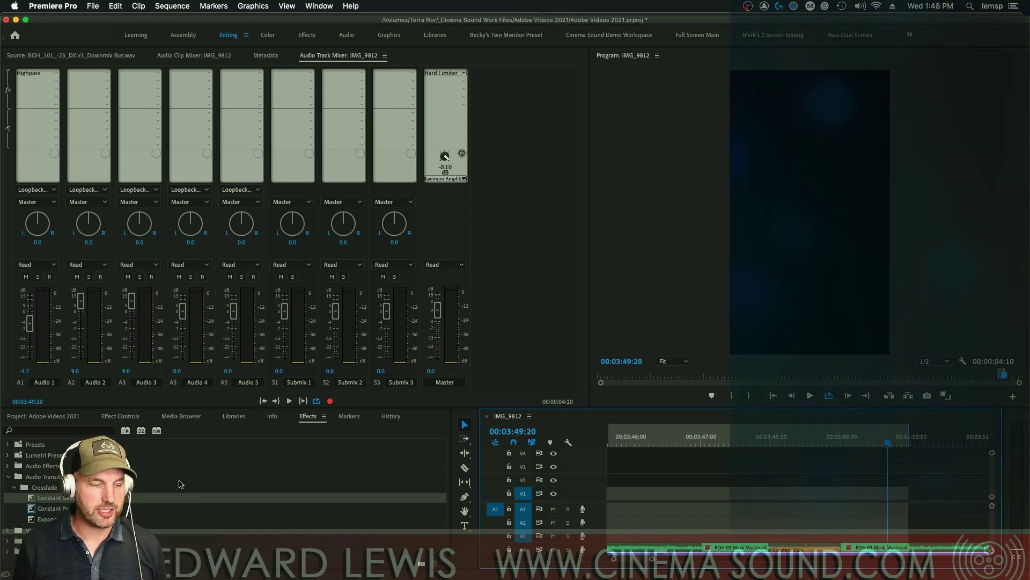
left_click_drag(429, 508, 805, 554)
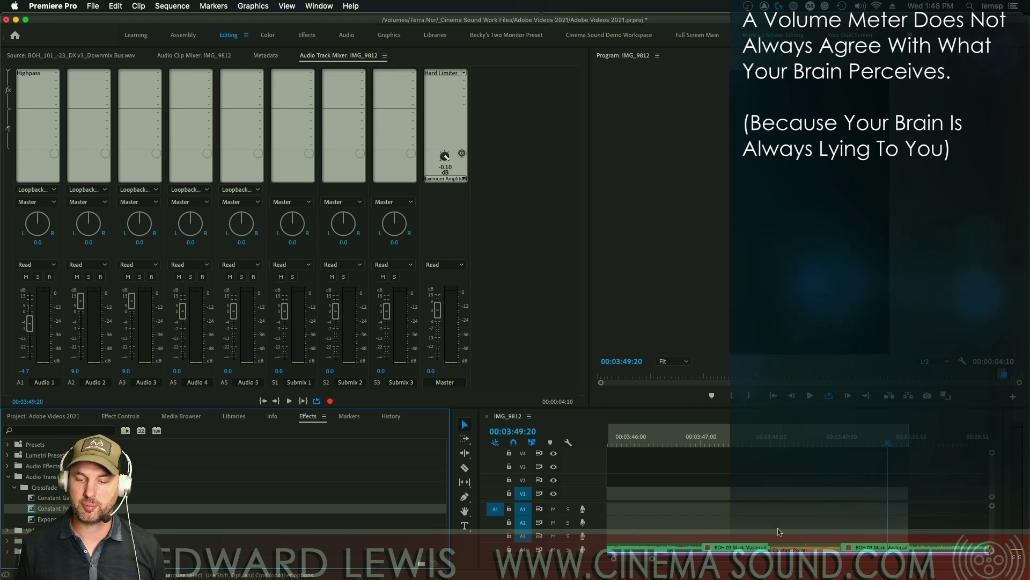
key("space")
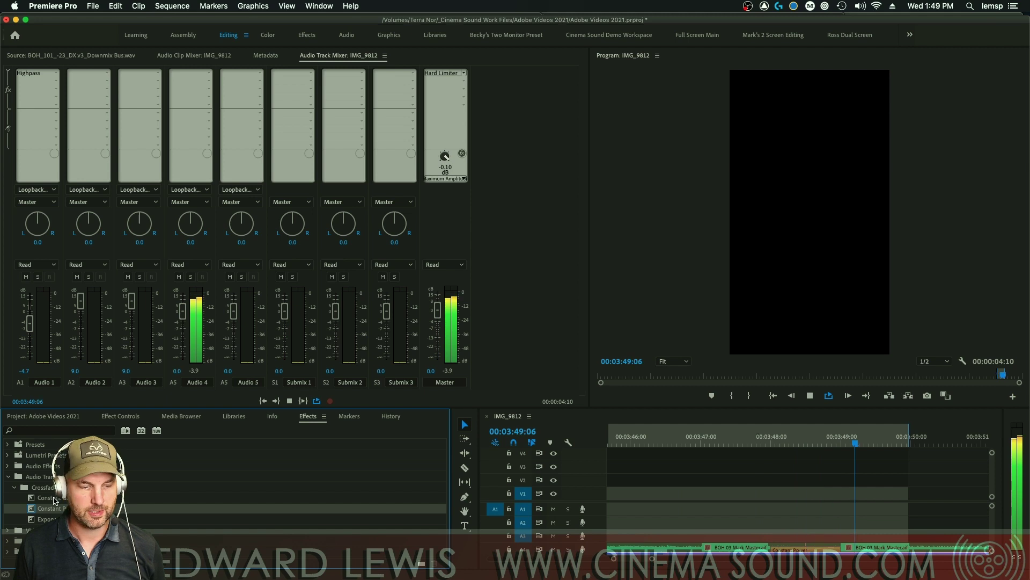
Swap the A4 music crossfade back to Constant Gain and preview it.
left_click_drag(54, 499, 332, 490)
left_click_drag(779, 535, 799, 550)
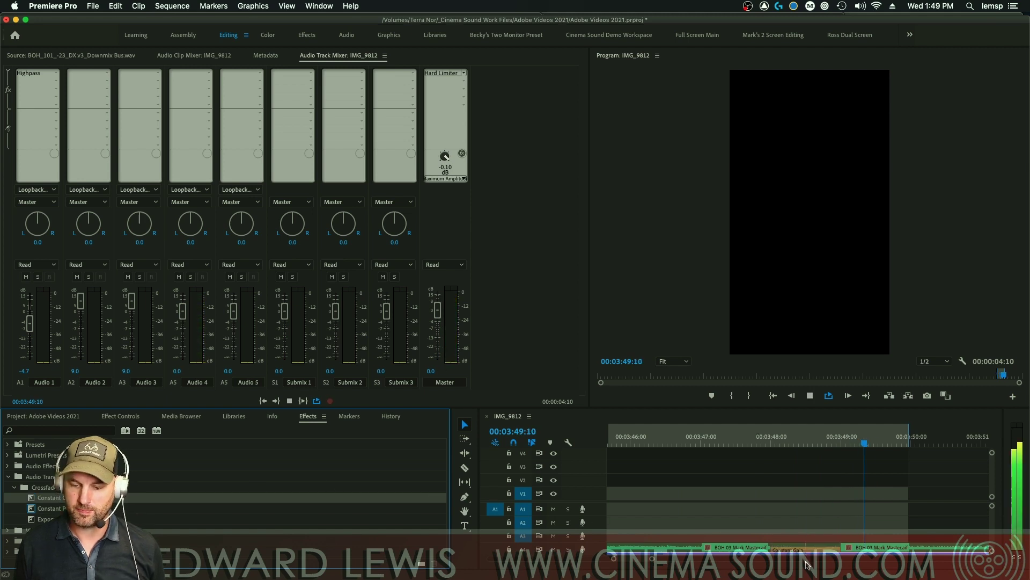
key("space")
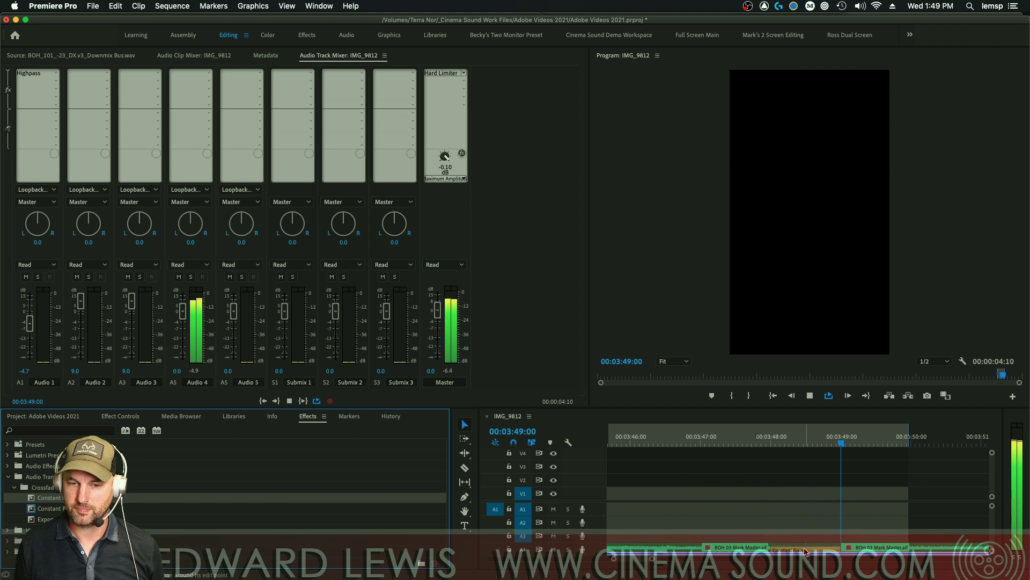
key("space")
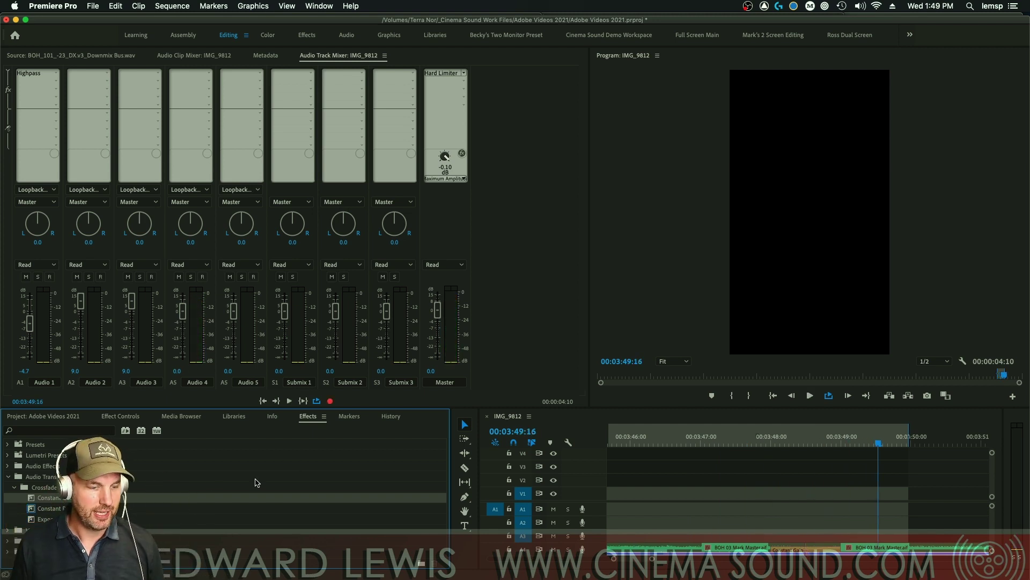
Preview an Exponential Fade on the A4 cut, then replace it with Constant Power.
left_click_drag(191, 519, 192, 502)
left_click_drag(734, 504, 806, 560)
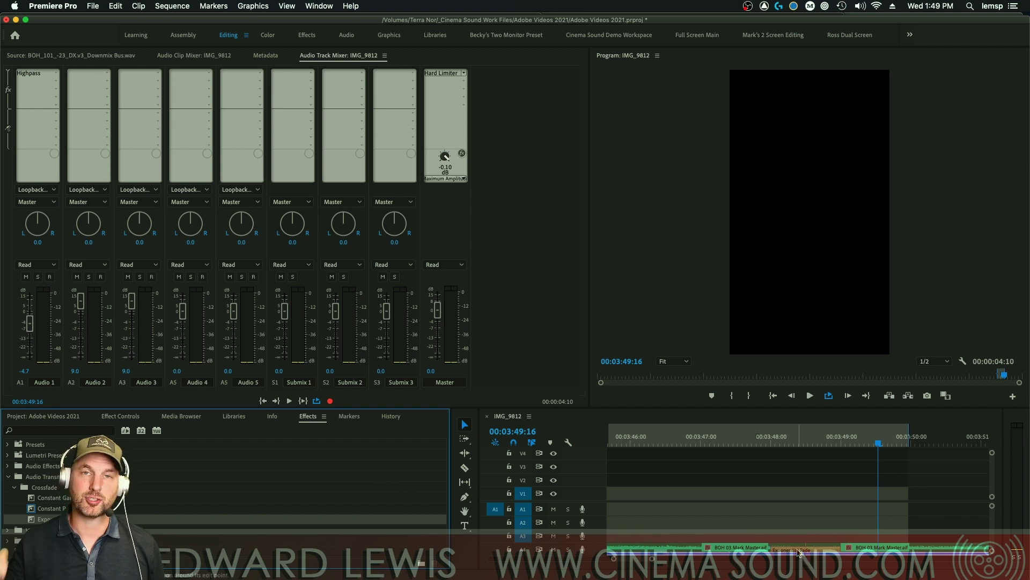
key("shift+k")
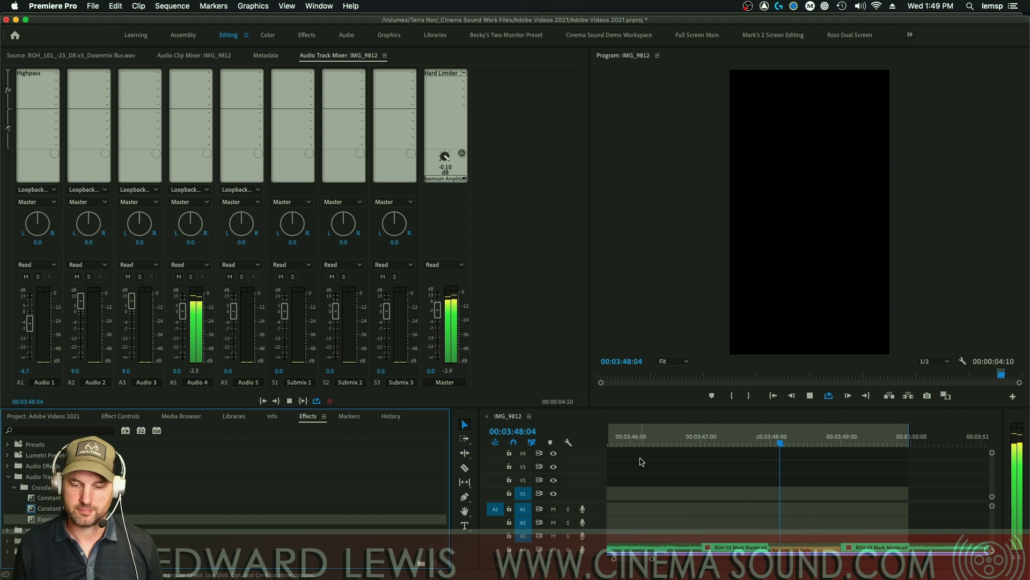
key("space")
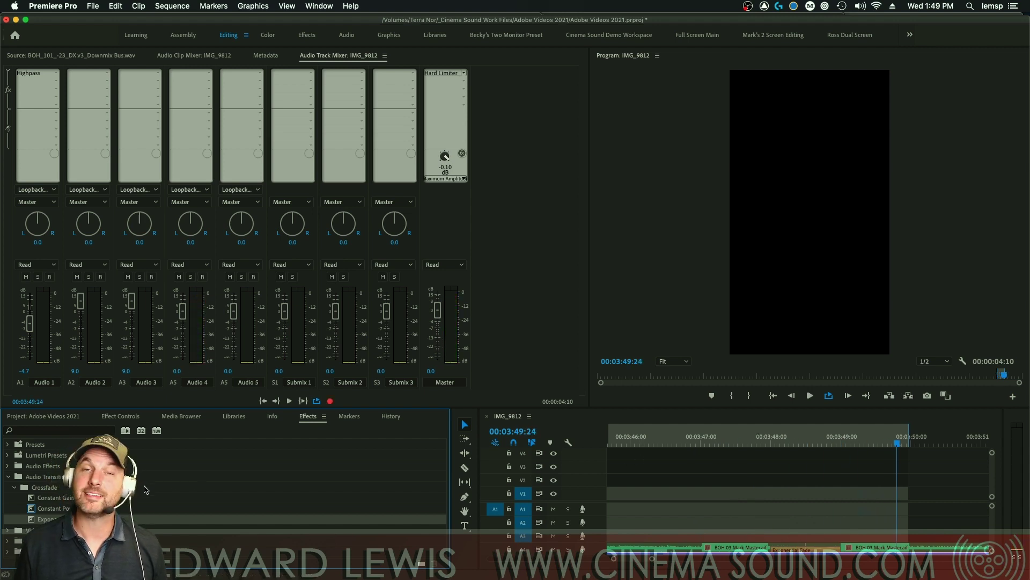
left_click(63, 508)
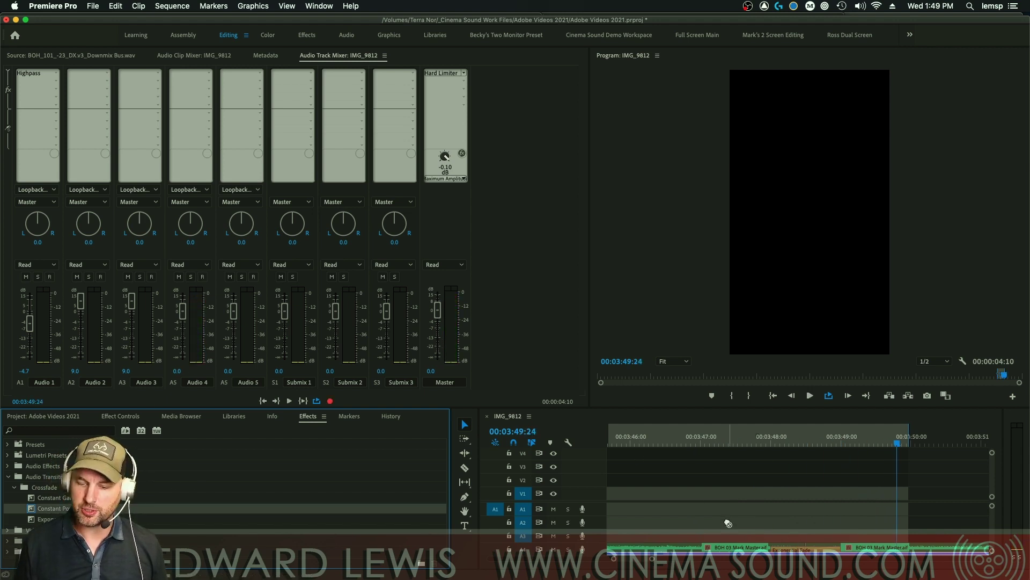
left_click_drag(728, 523, 808, 558)
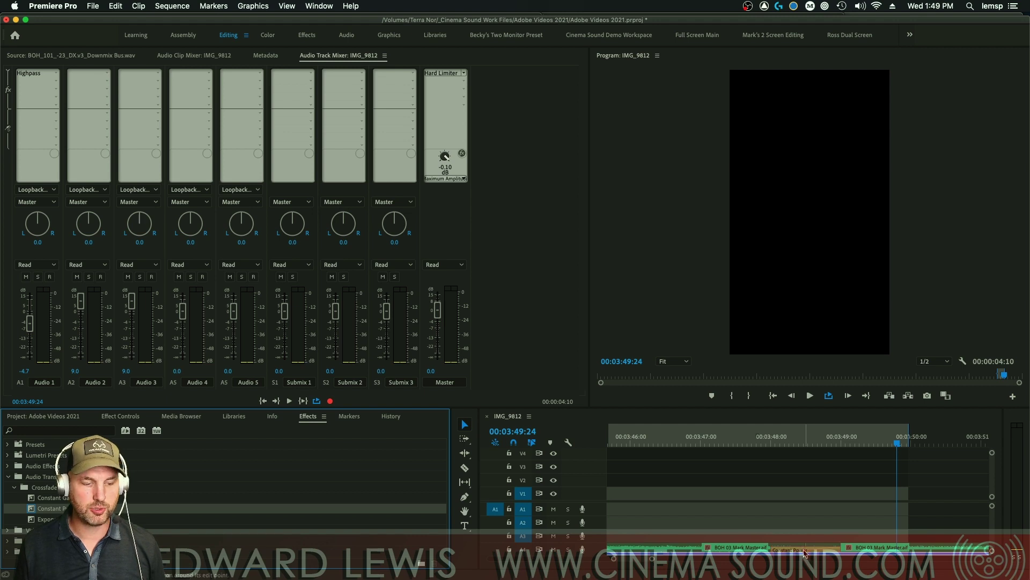
Zoom in on the IMG_9810/IMG_9809 dialogue cut near 01:10 and play that section.
key("minus")
key("minus")
key("minus")
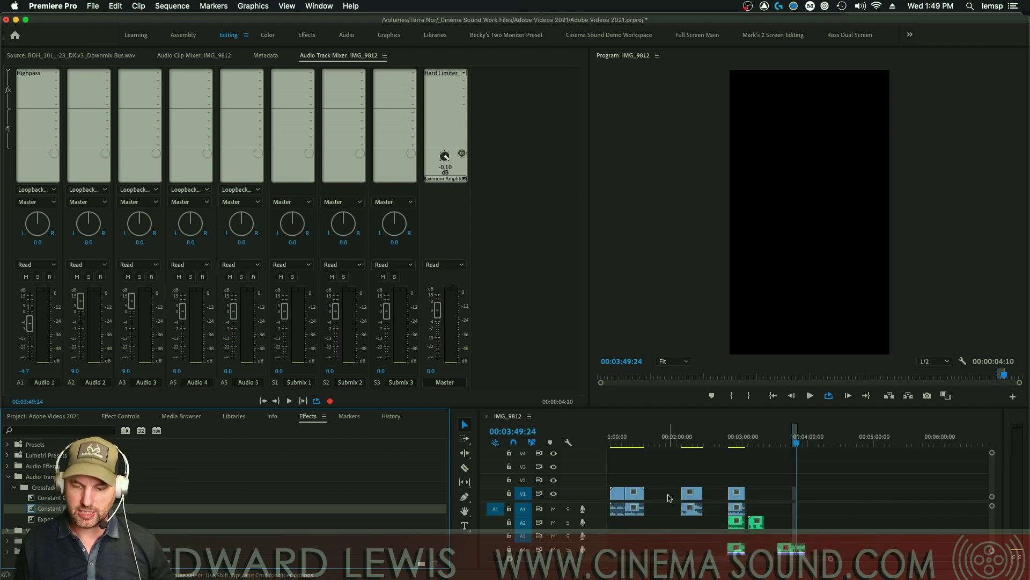
left_click(647, 446)
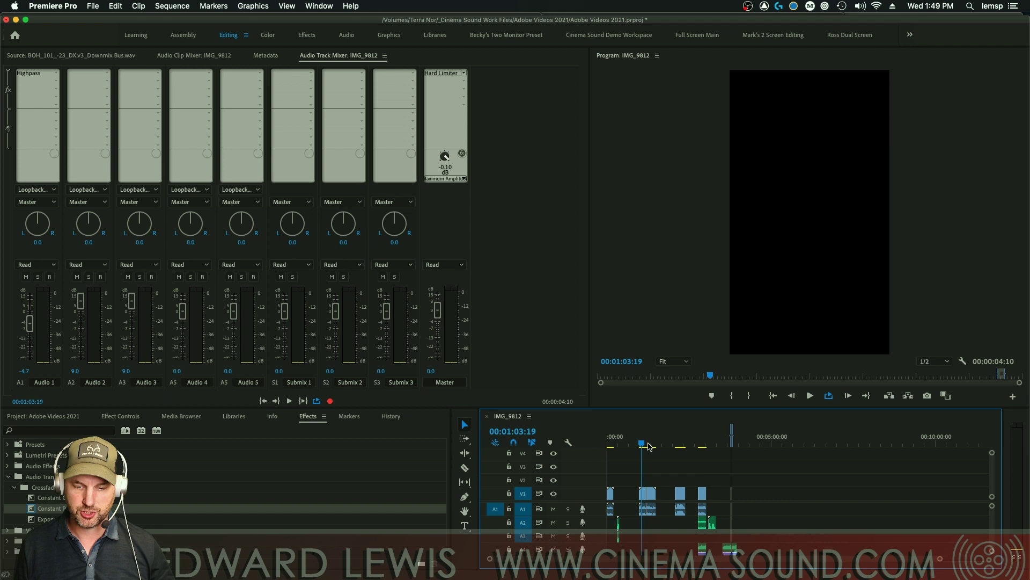
key("equal")
key("space")
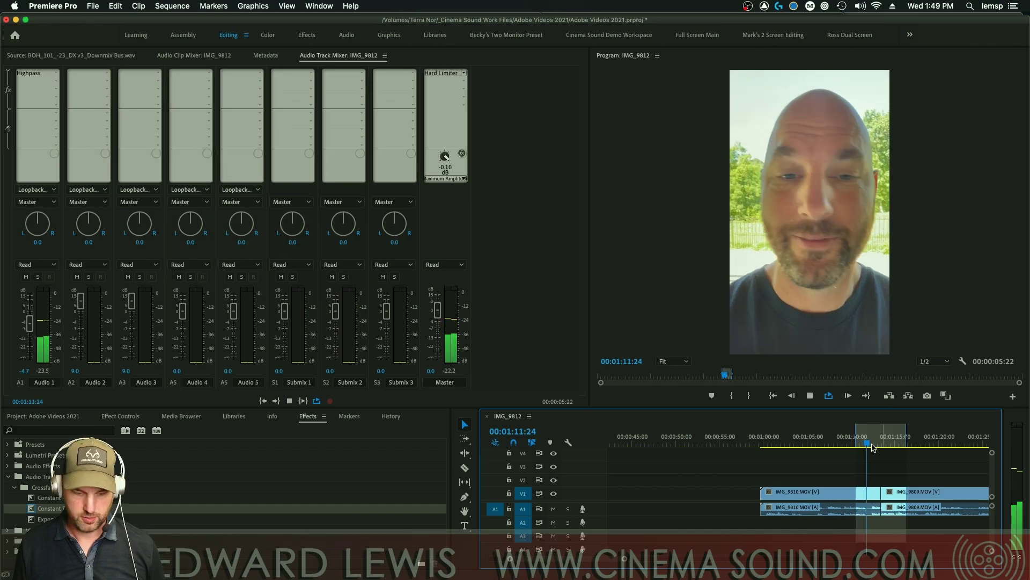
key("equal")
key("equal")
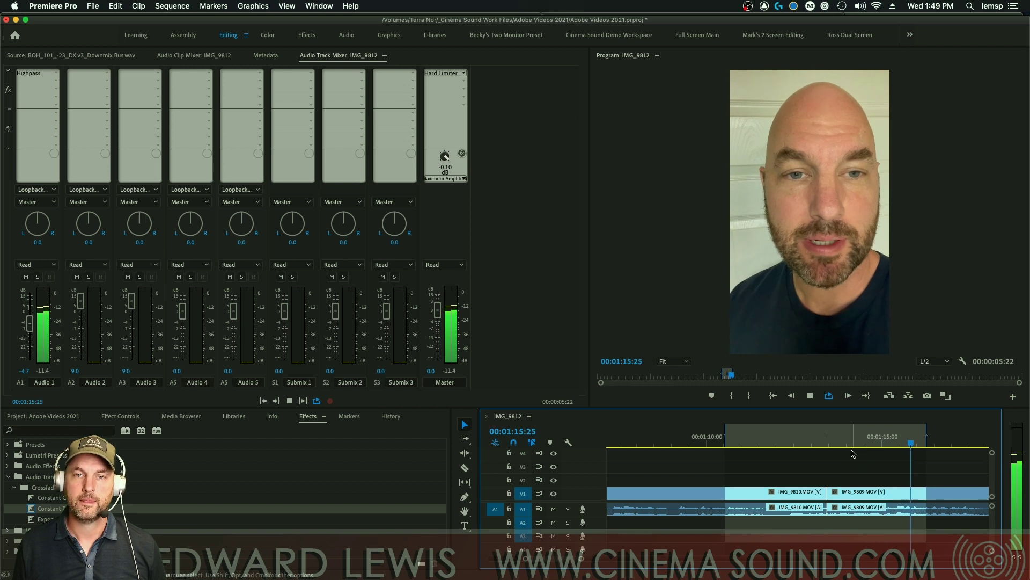
key("space")
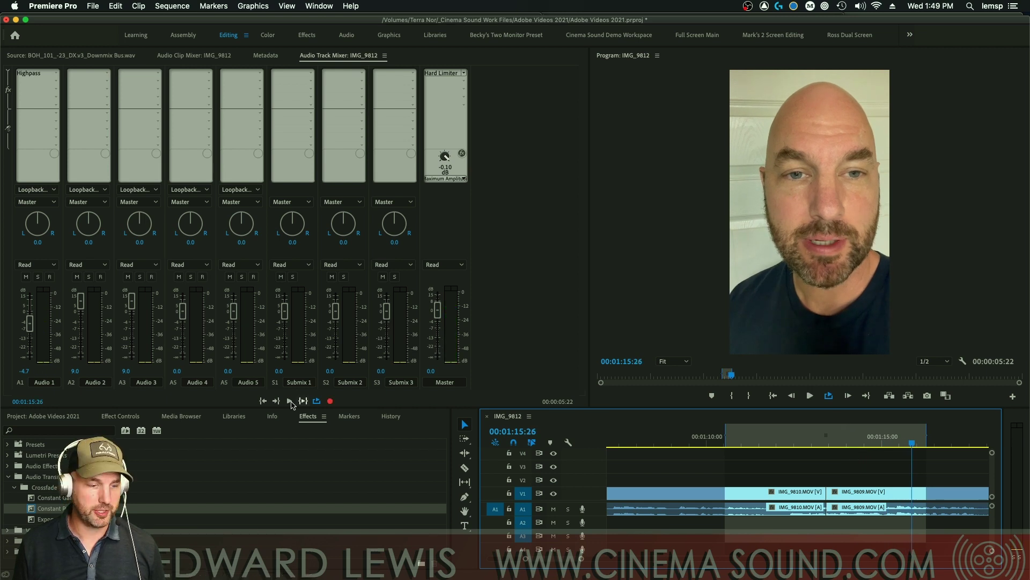
Apply a Constant Gain crossfade to the A1 dialogue cut and play it back.
left_click_drag(68, 498, 295, 476)
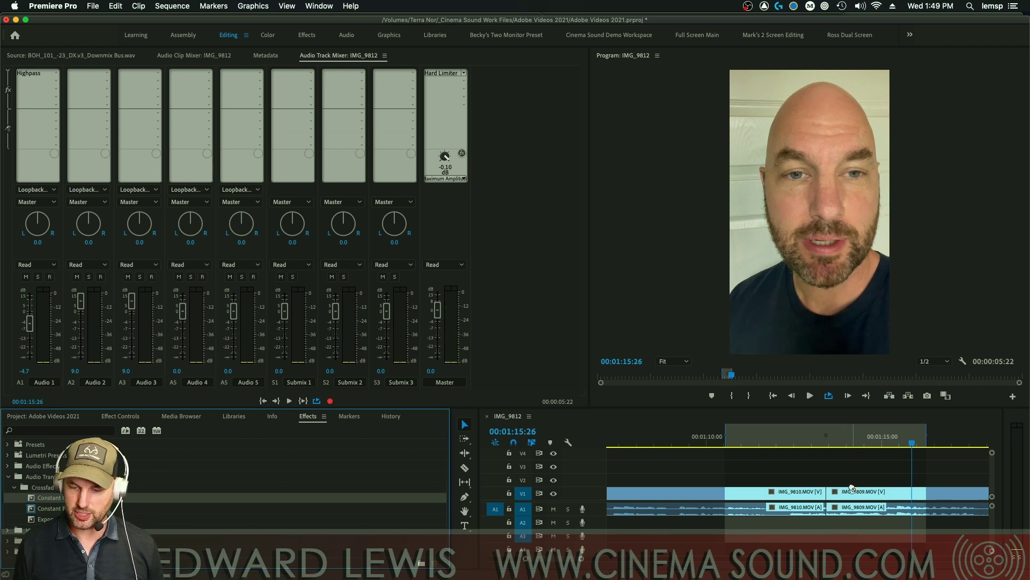
left_click_drag(852, 487, 827, 509)
key("shift+space")
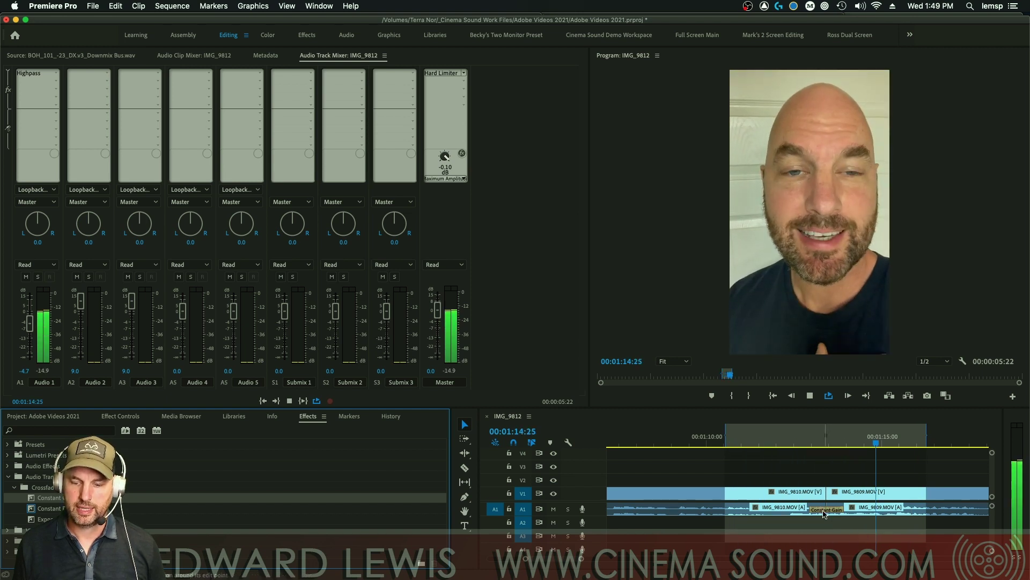
key("space")
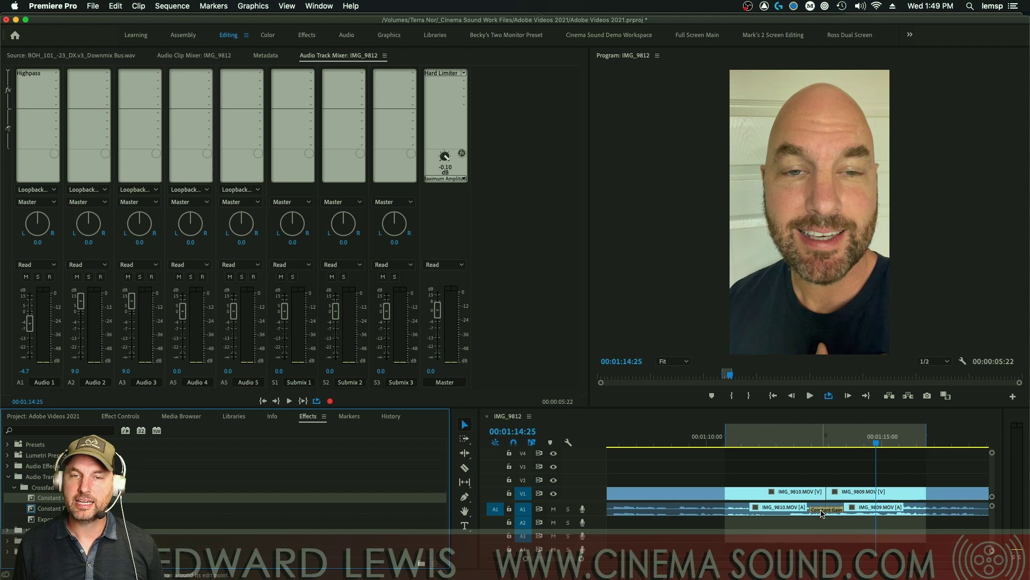
key("space")
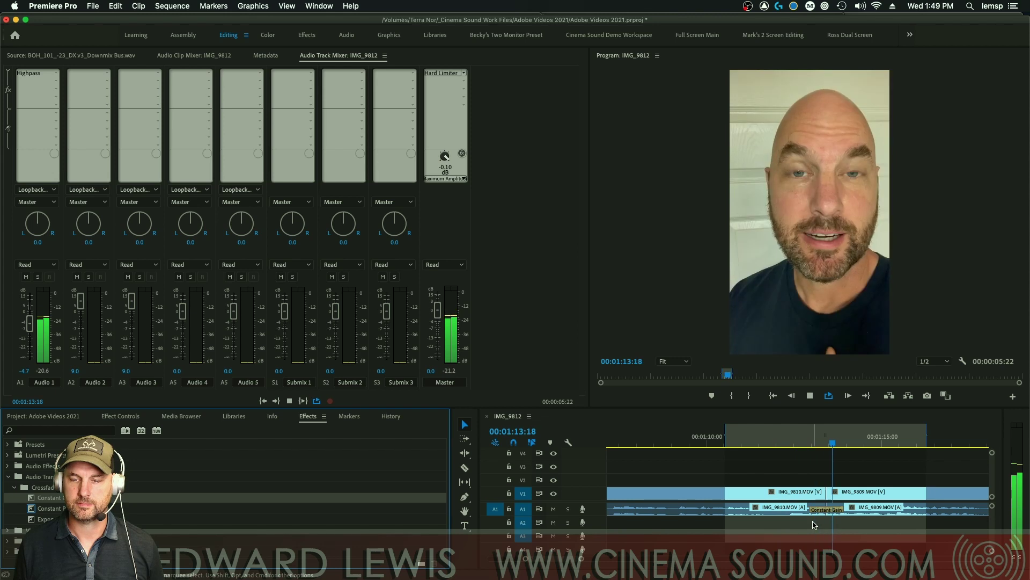
Replace the A1 Constant Gain transition with a Constant Power crossfade and play it.
left_click(819, 513)
key("Delete")
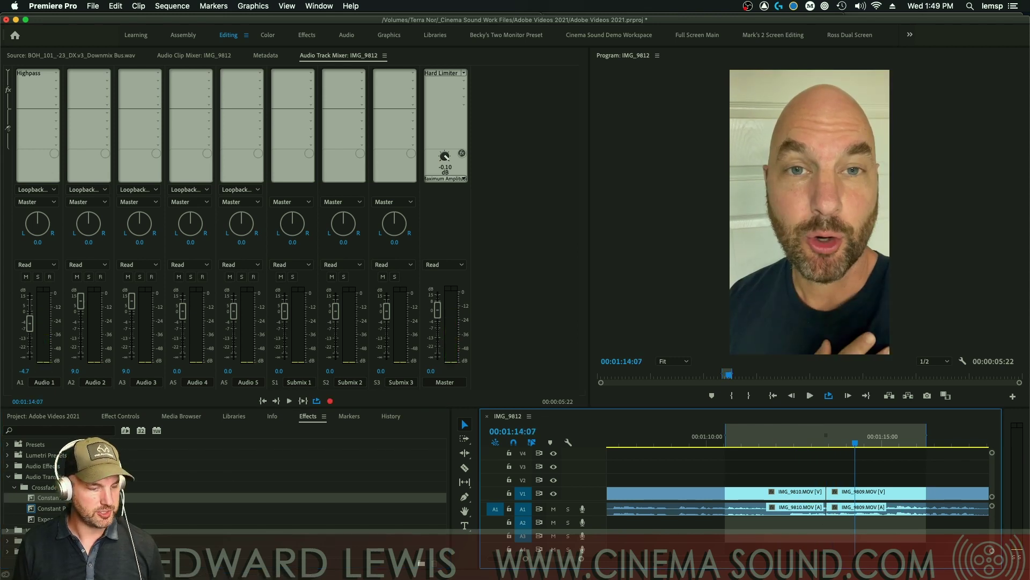
left_click(51, 508)
left_click_drag(848, 482, 826, 507)
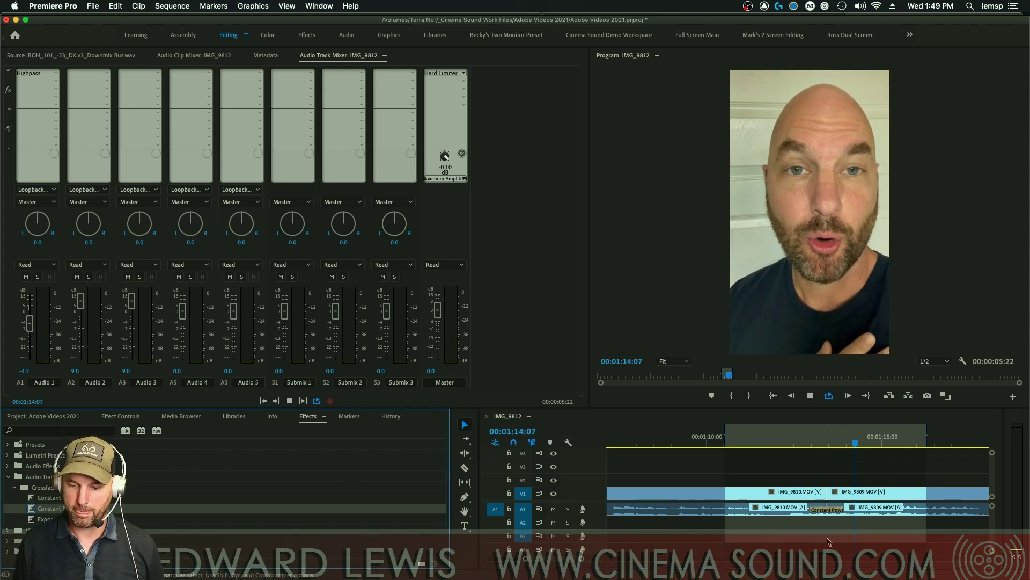
key("space")
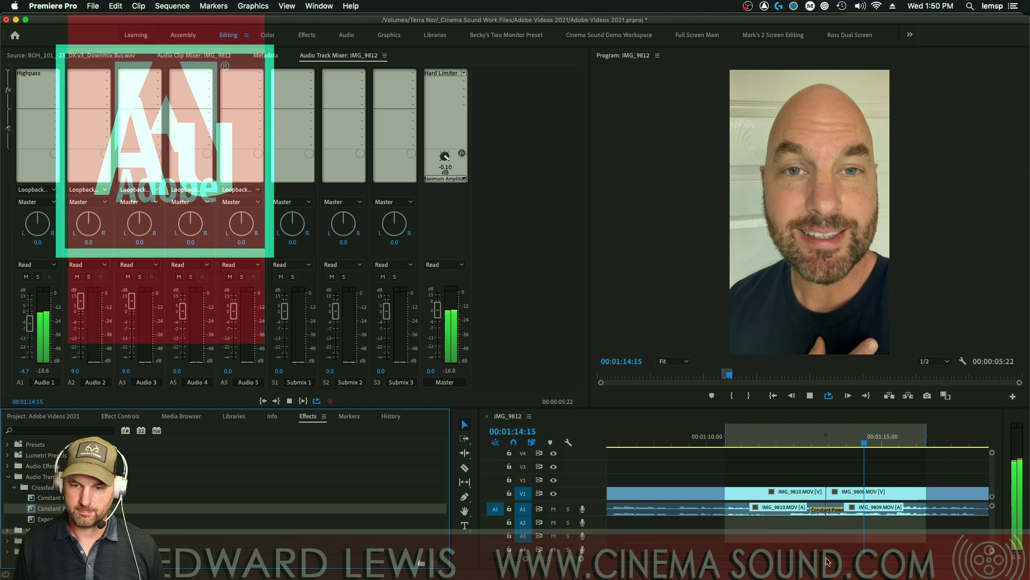
key("space")
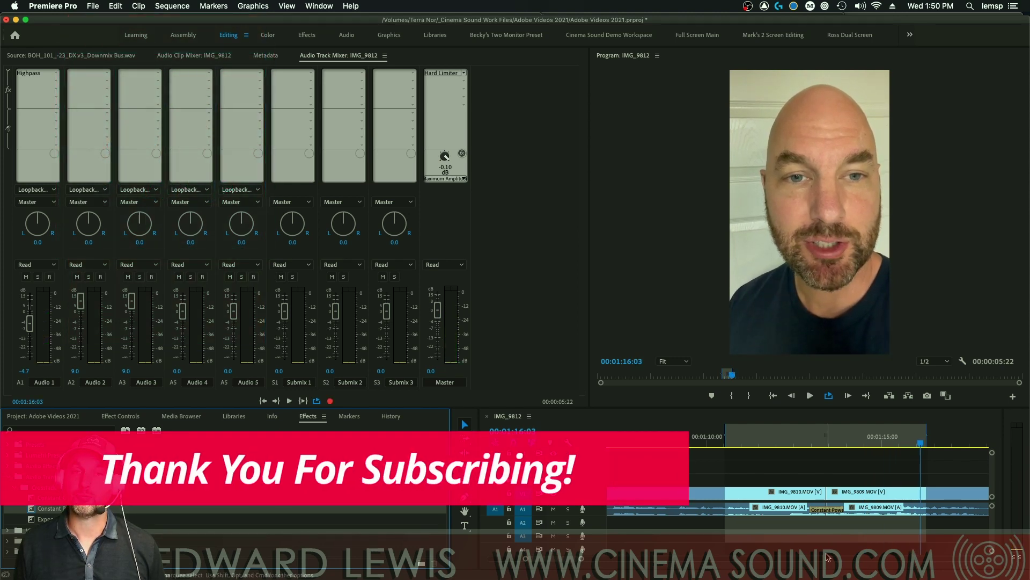